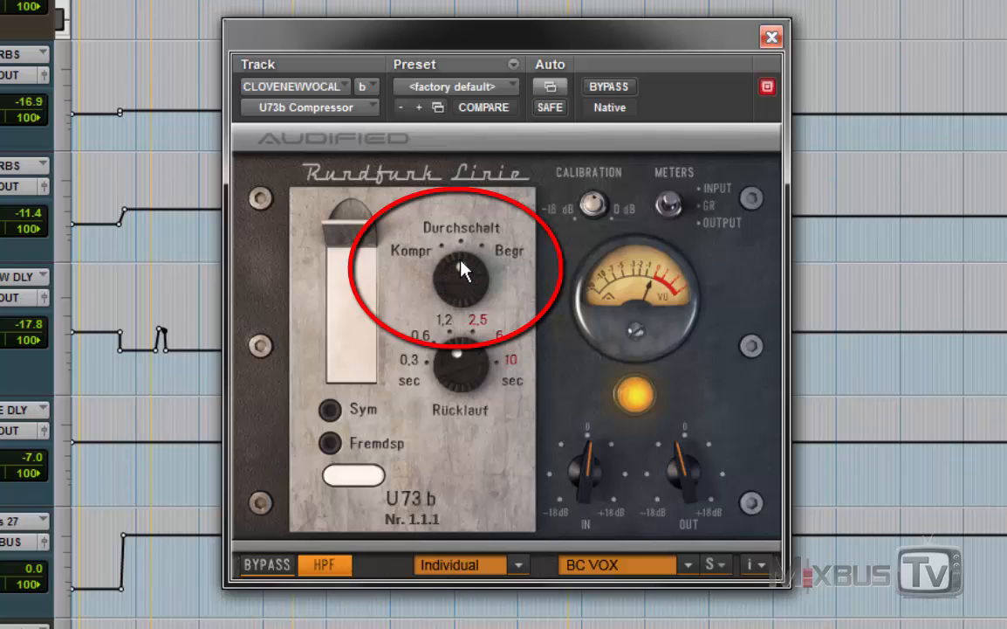
Adjust the lead vocal compressor by turning Durchschalt toward Begr, setting Rücklauf to 0.3 sec and raising the IN gain.
left_click_drag(462, 270, 529, 294)
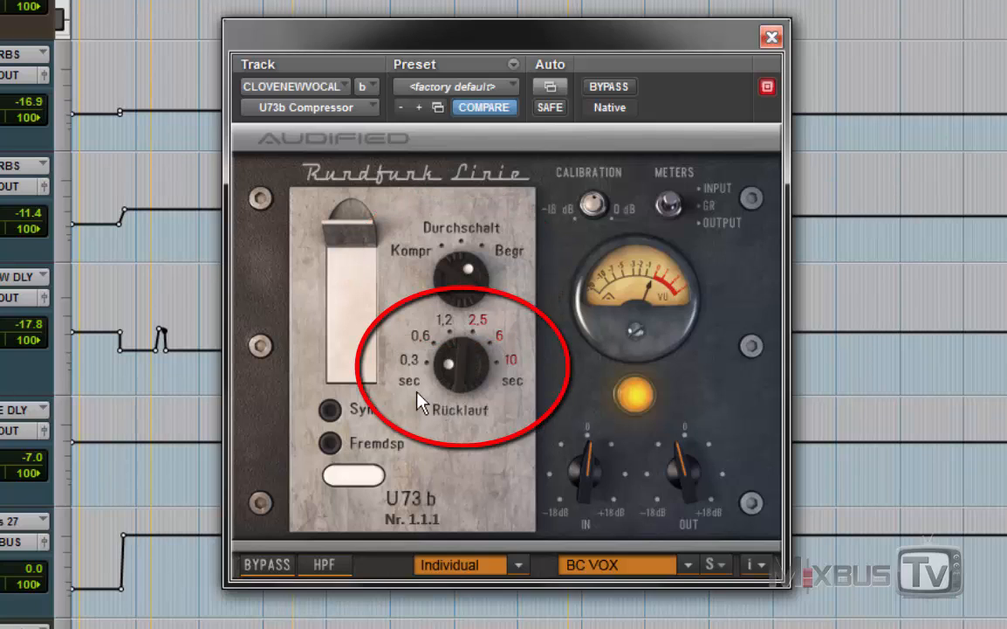
mouse_move(487, 332)
left_mouse_down()
mouse_move(521, 403)
mouse_move(441, 276)
mouse_move(404, 393)
left_mouse_up()
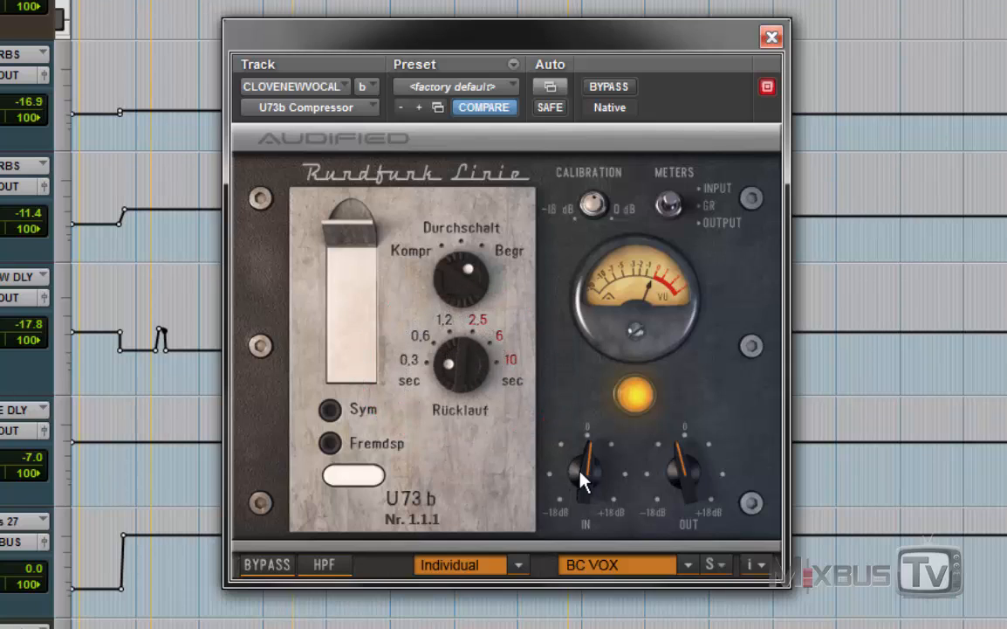
left_click_drag(591, 479, 627, 428)
mouse_move(681, 461)
left_mouse_down()
mouse_move(668, 473)
mouse_move(680, 443)
left_mouse_up()
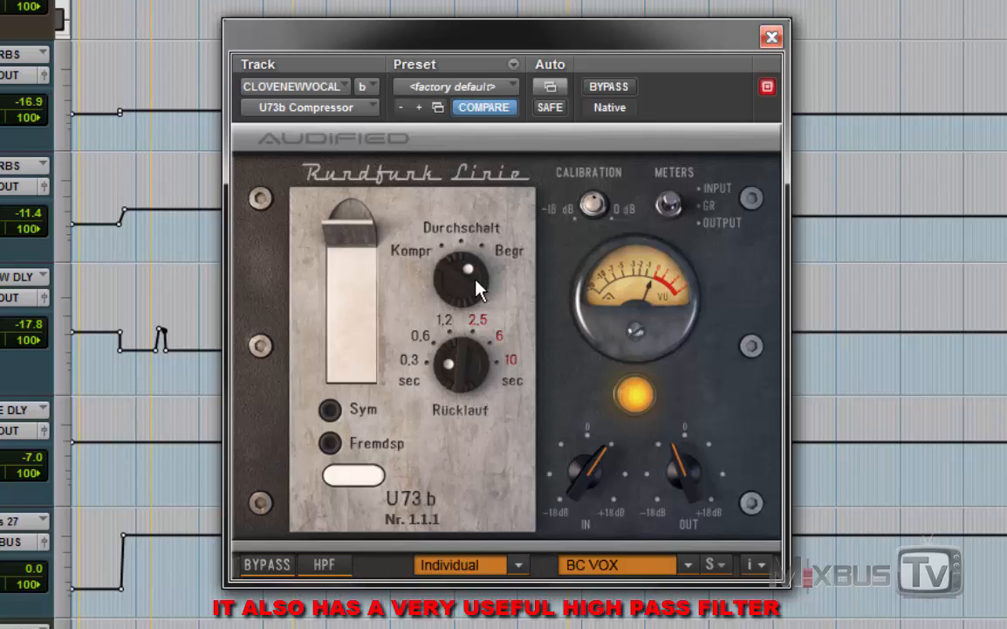
left_click_drag(463, 295, 463, 325)
left_click_drag(577, 481, 670, 466)
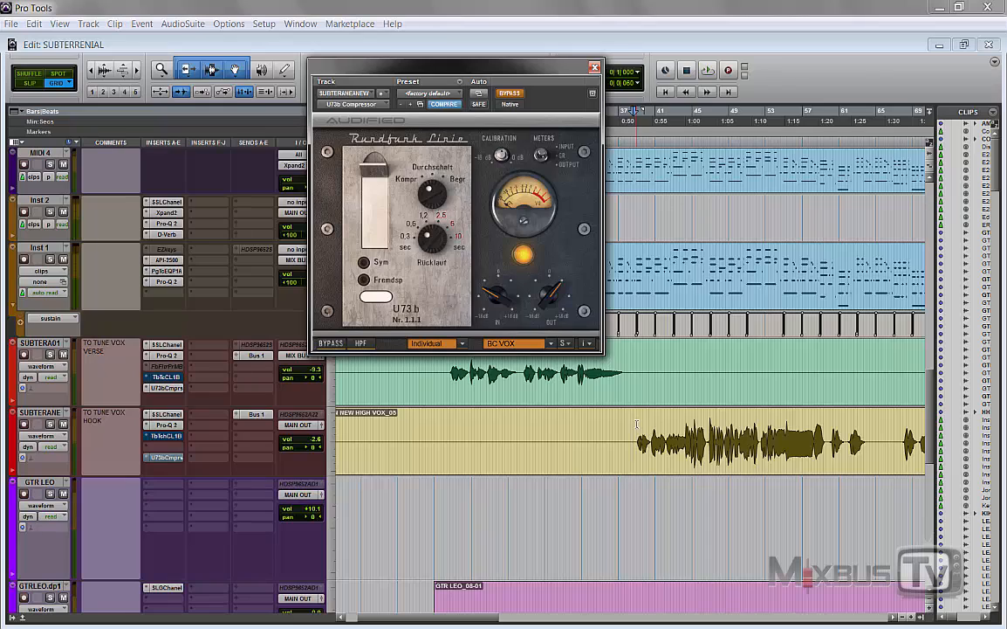
Play the first hook vocal and compare it with the U73b Compressor bypassed and active, leaving the compressor active.
left_click(634, 425)
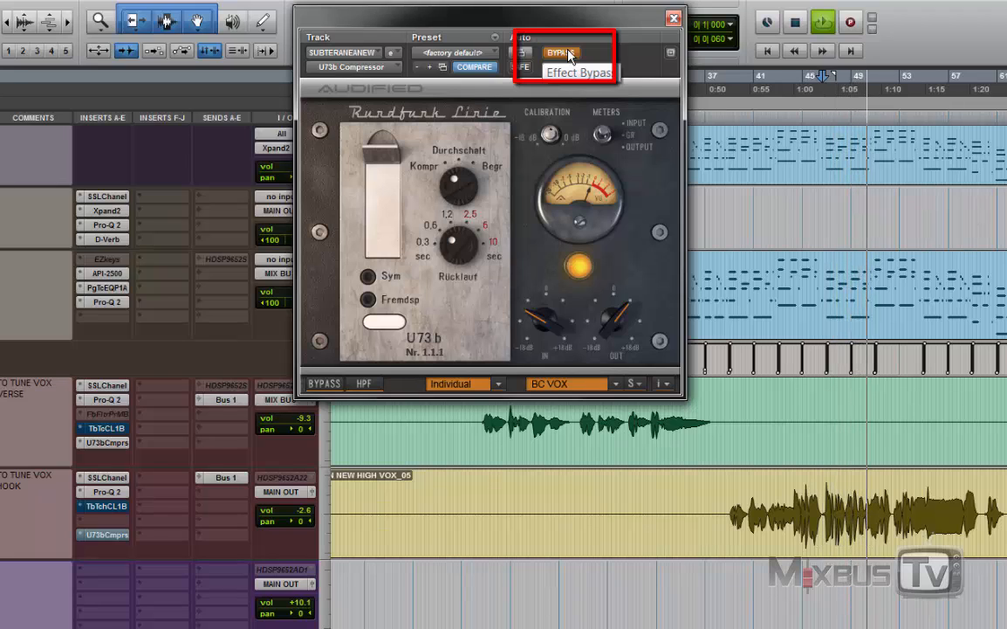
left_click(567, 53)
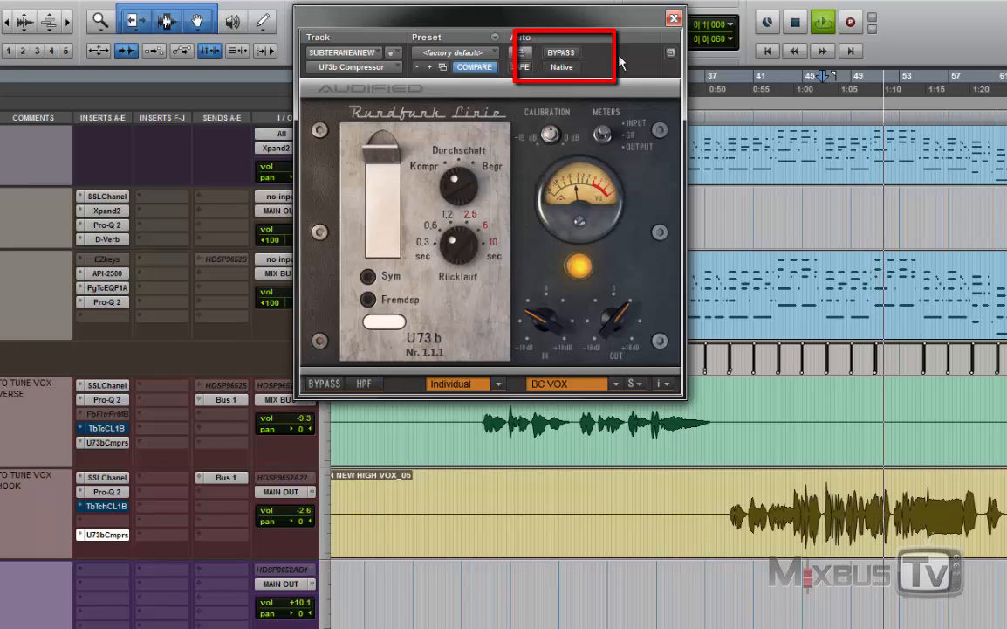
key("space")
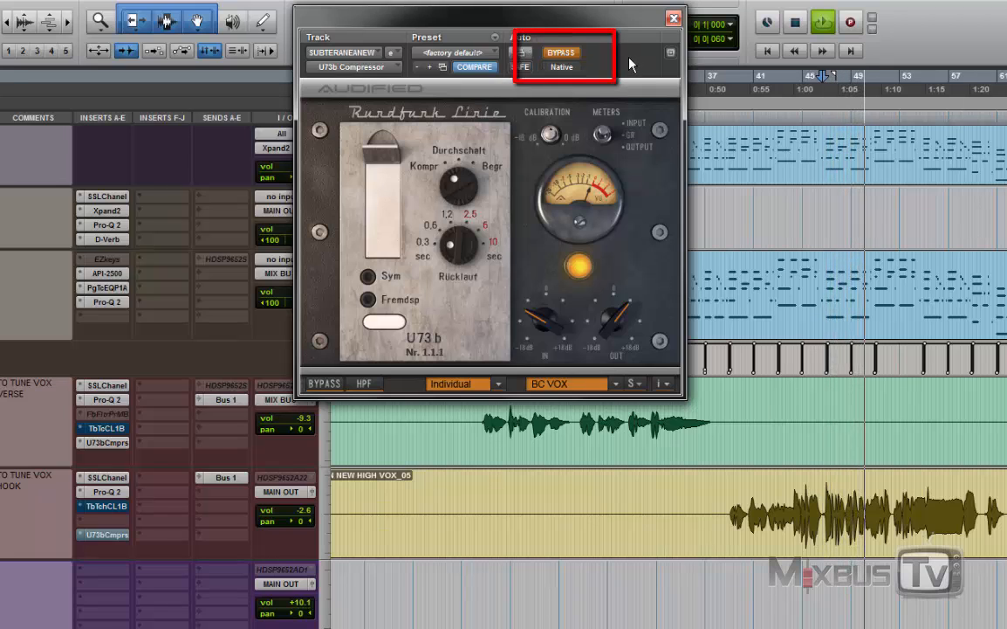
left_click(565, 54)
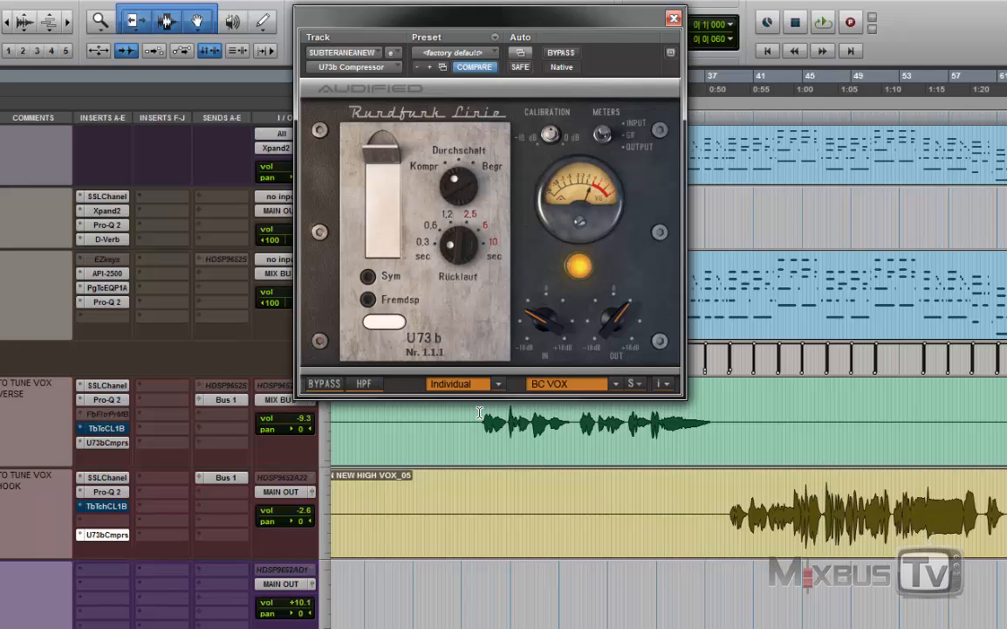
Select the verse vocal phrase before bar 37 and play it with the verse track's U73b Compressor open.
left_click_drag(480, 412, 708, 418)
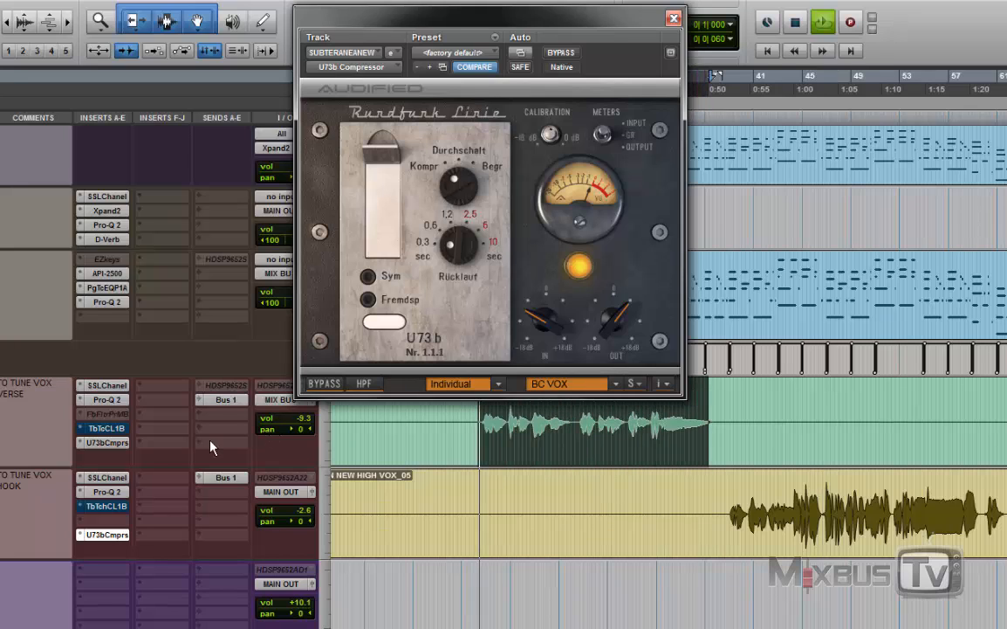
left_click(105, 443)
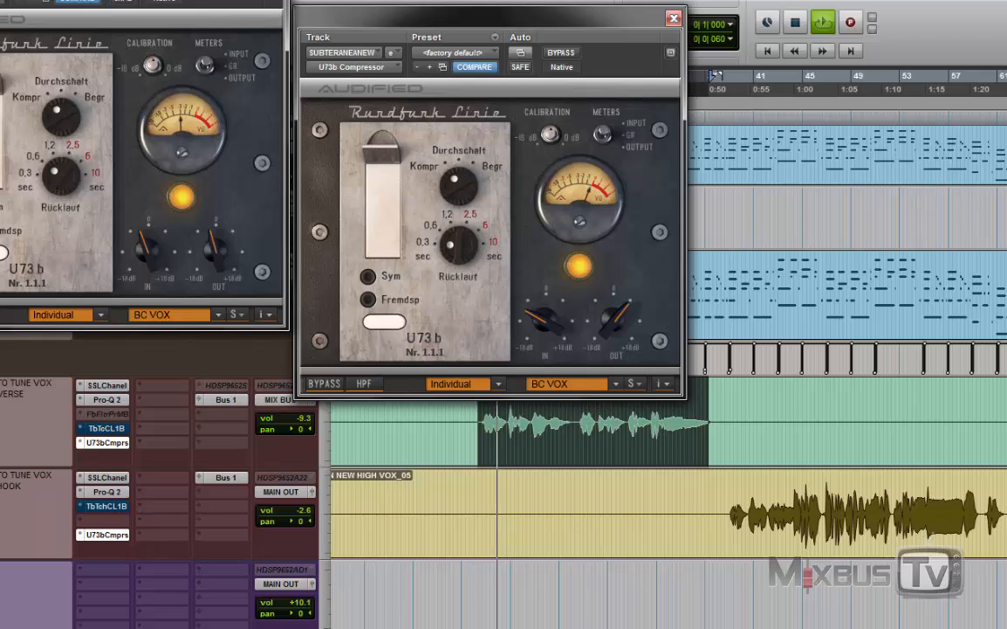
left_click_drag(206, 1, 332, 10)
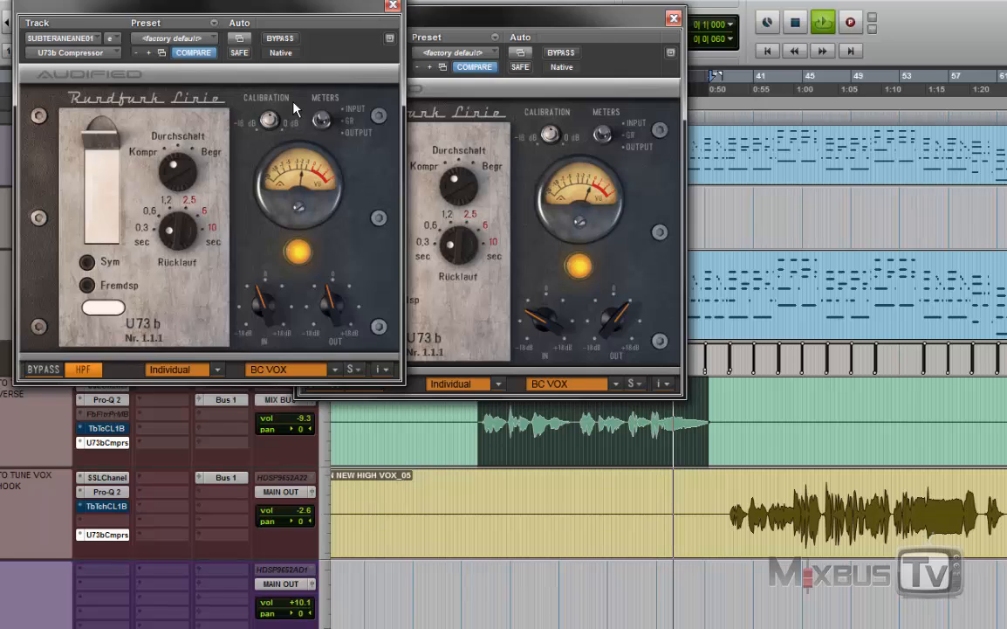
key("space")
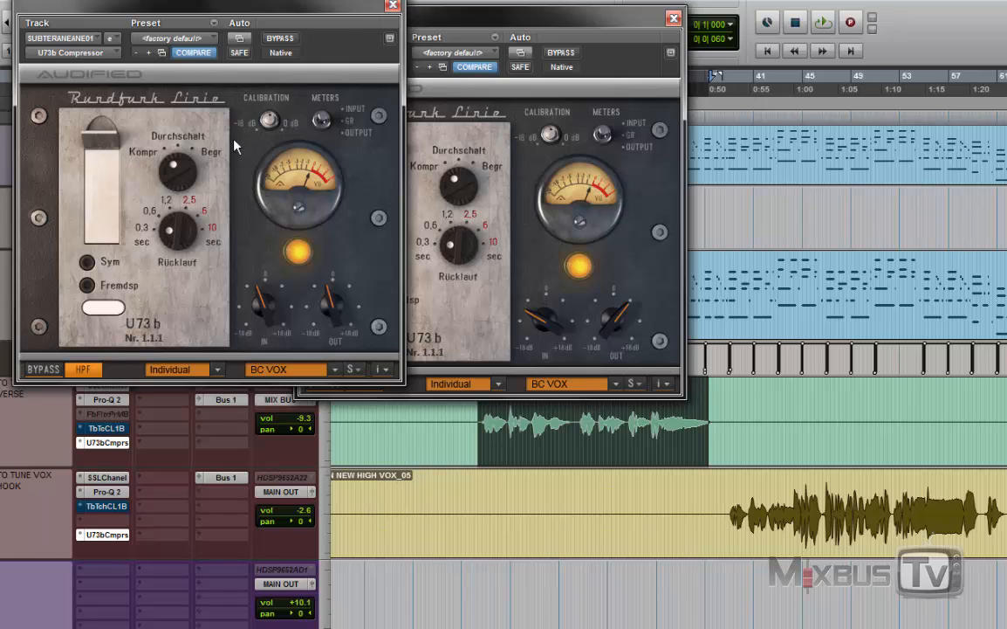
Locate the start of the second hook vocal near Location 6 and play it with the hook track's compressor in front.
key("space")
key("r")
key("r")
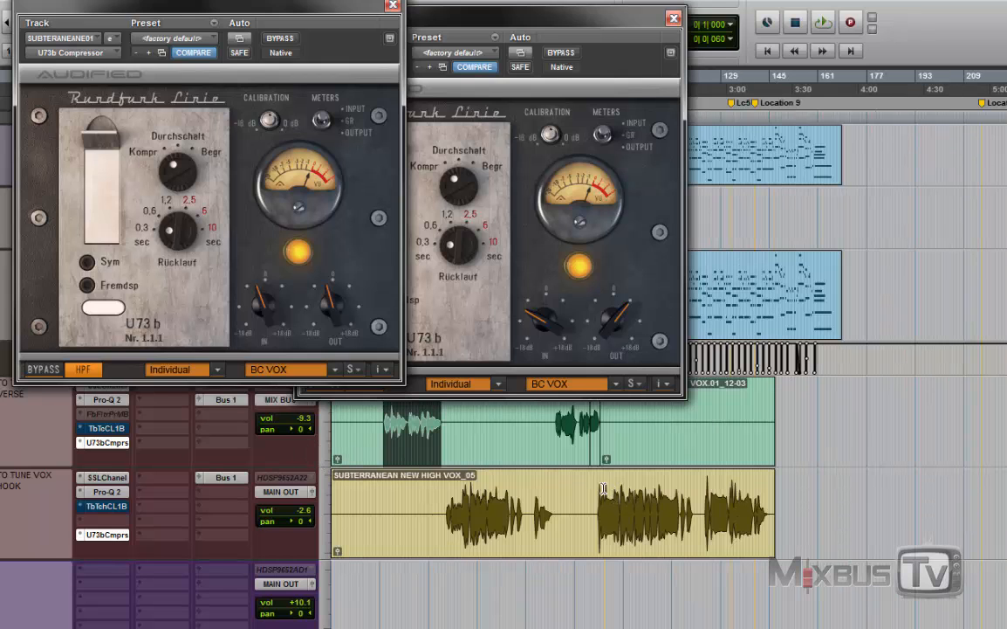
key("t")
key("t")
key("t")
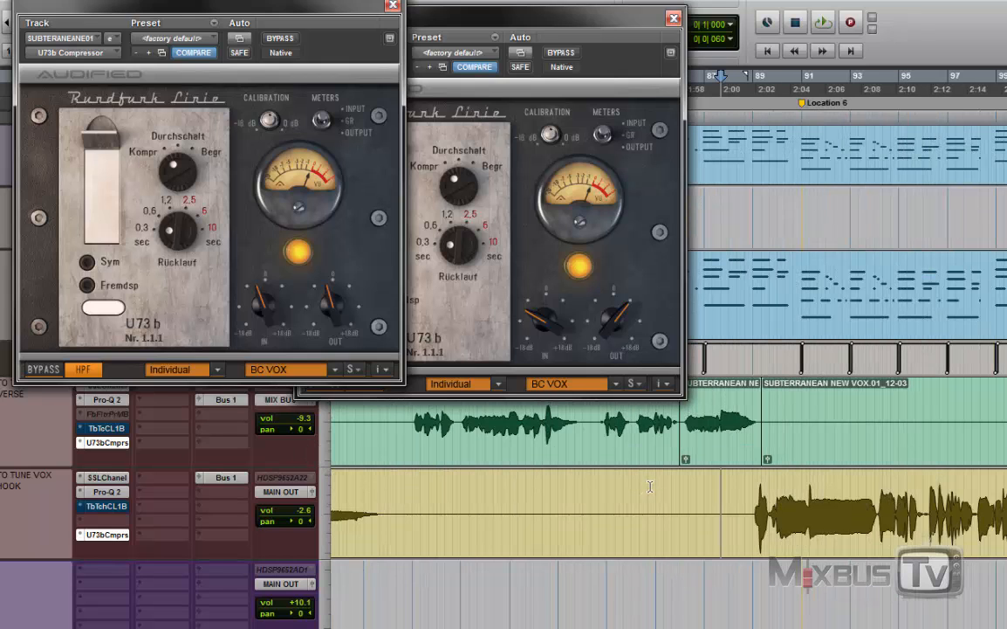
key("r")
key("r")
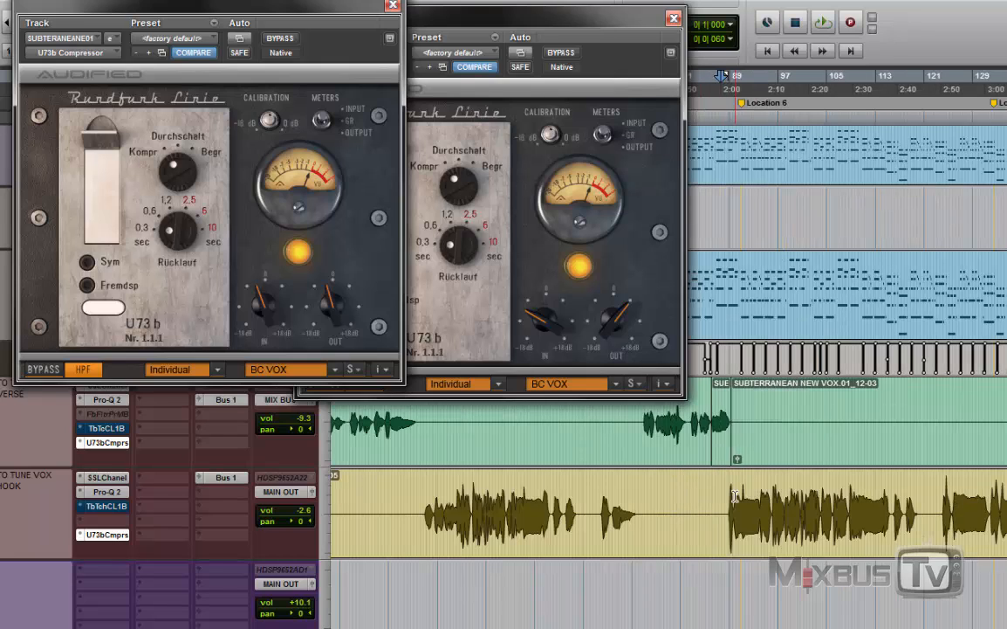
key("t")
key("t")
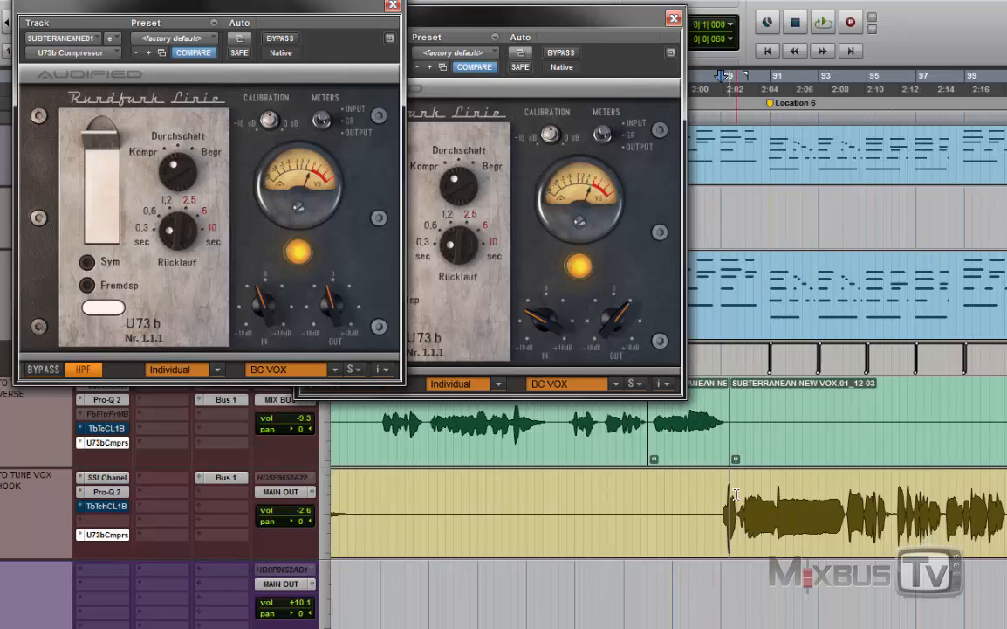
left_click(520, 269)
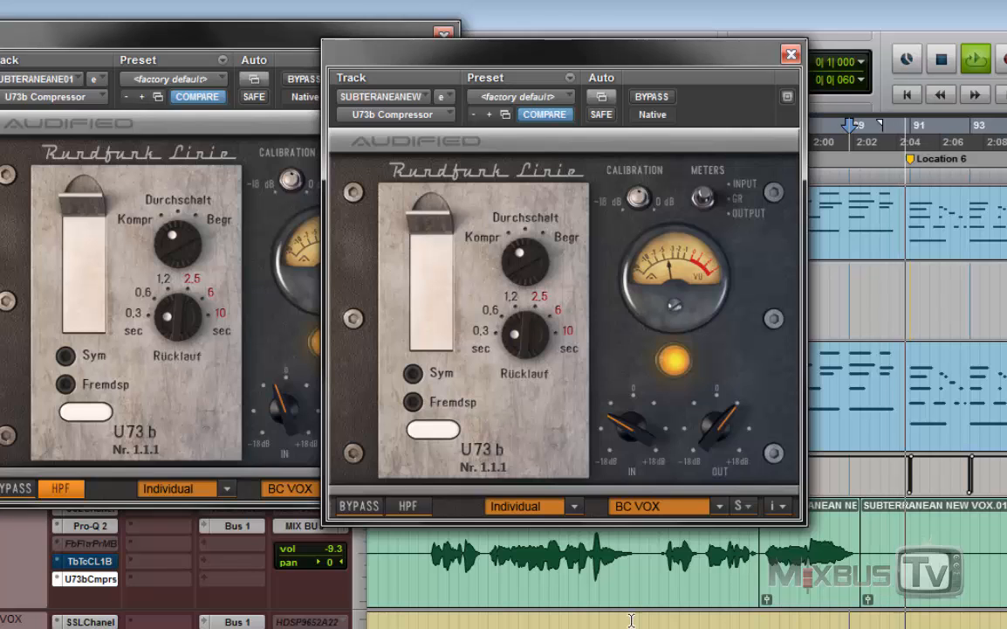
key("r")
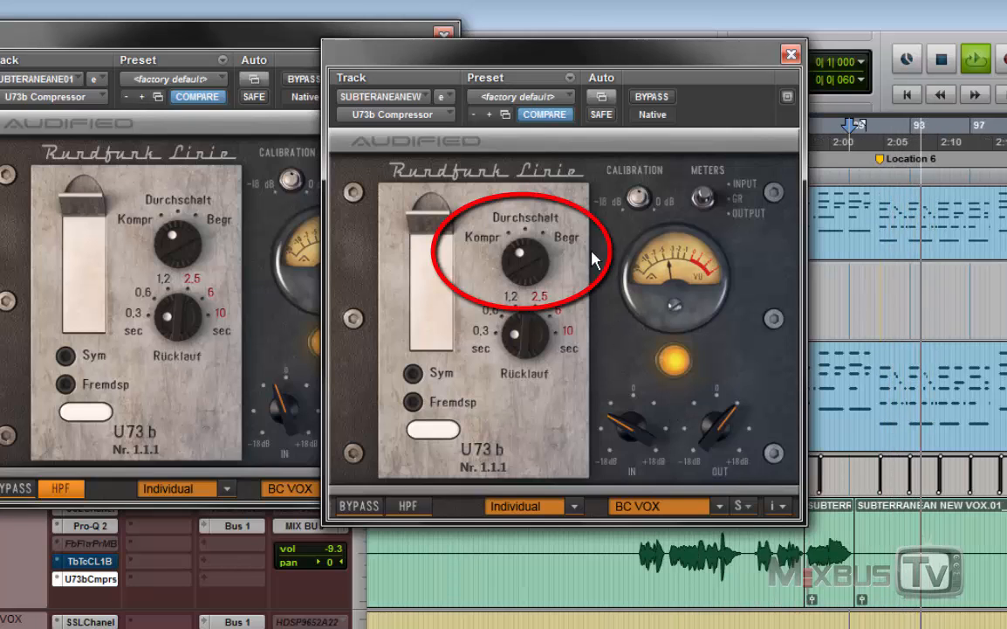
Turn the hook compressor's Durchschalt toward Begr and rebalance its gain, raising IN to about 0 dB and lowering OUT.
left_click_drag(528, 257, 567, 183)
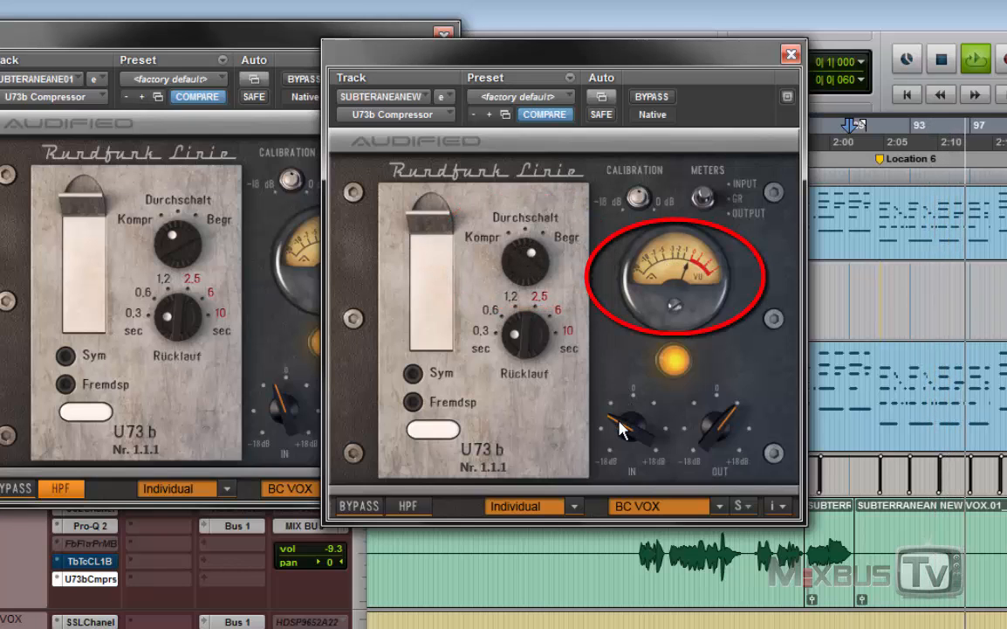
left_click_drag(620, 426, 641, 400)
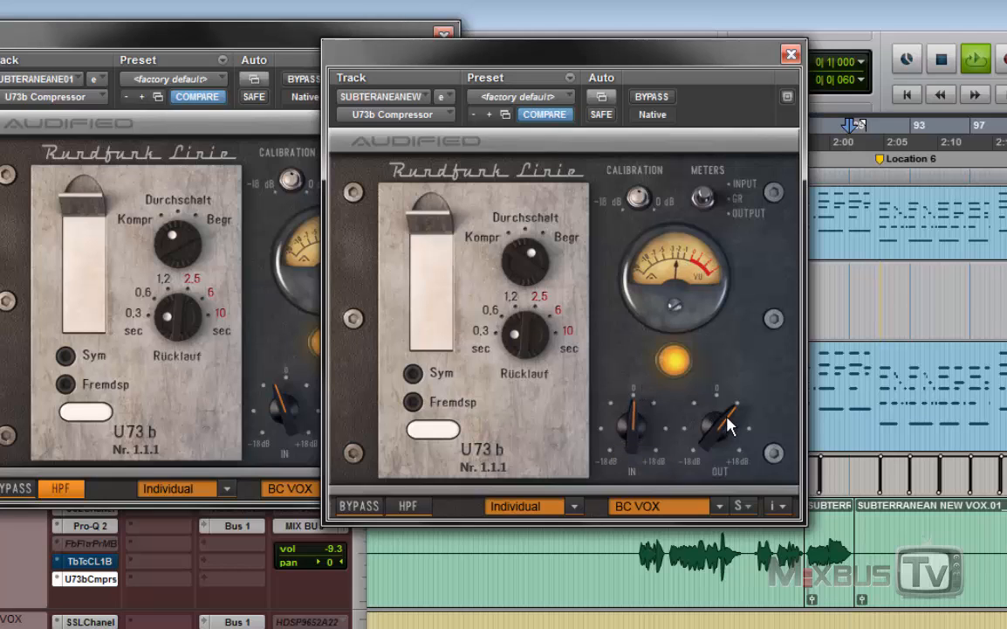
mouse_move(727, 425)
left_mouse_down()
mouse_move(722, 407)
mouse_move(734, 406)
left_mouse_up()
Set the hook compressor's Rücklauf to 0.6 sec and fine-tune its levels with IN slightly below 0 dB and OUT slightly higher.
left_click_drag(524, 343, 559, 348)
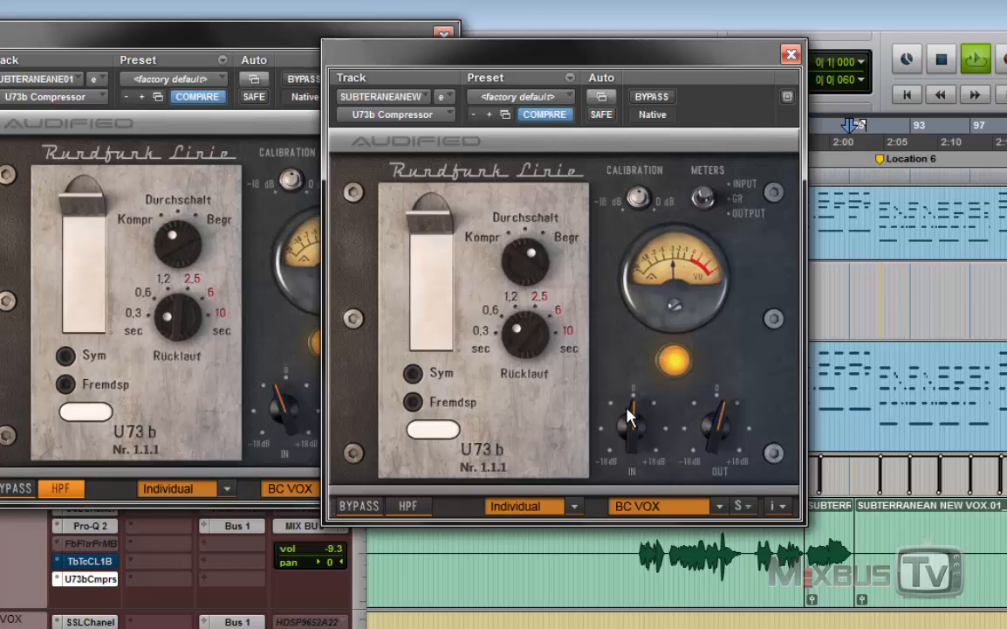
left_click_drag(632, 412, 637, 411)
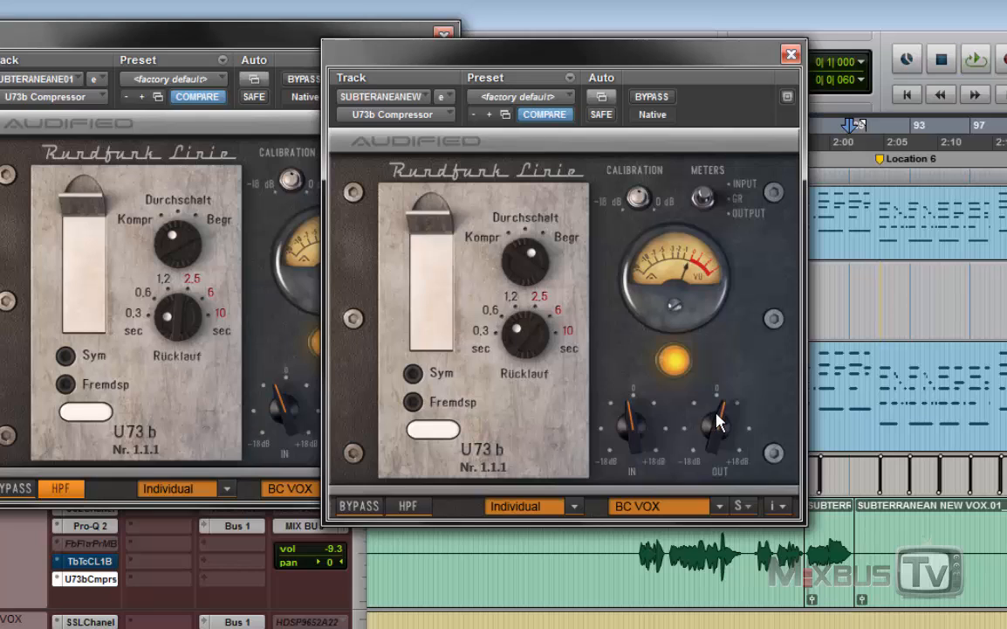
left_click_drag(718, 423, 738, 410)
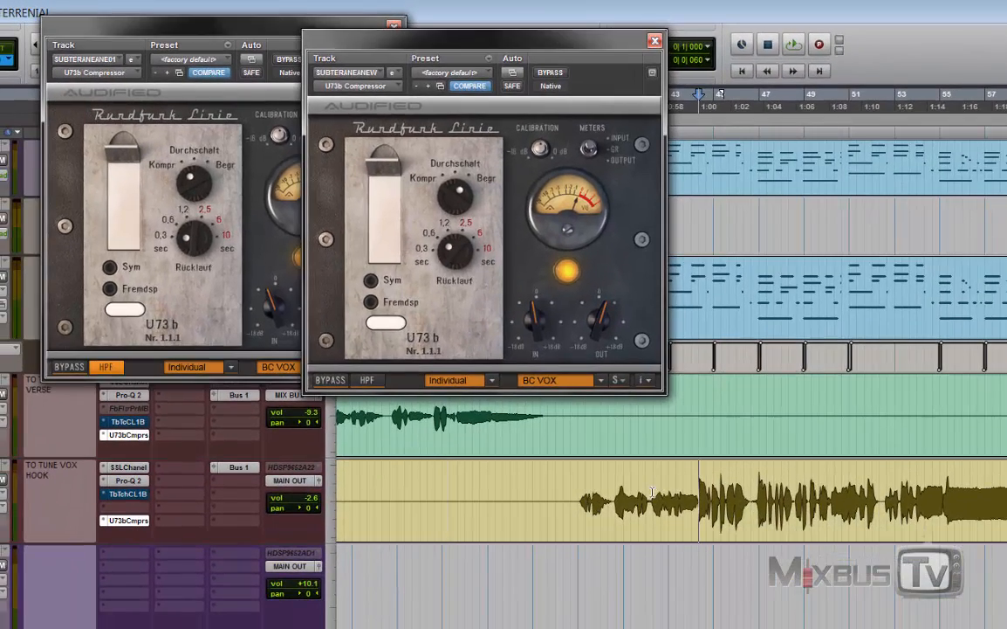
Select passages of the first hook vocal, ending with its opening up to bar 49, and play them through the compressor.
left_click_drag(646, 491, 749, 478)
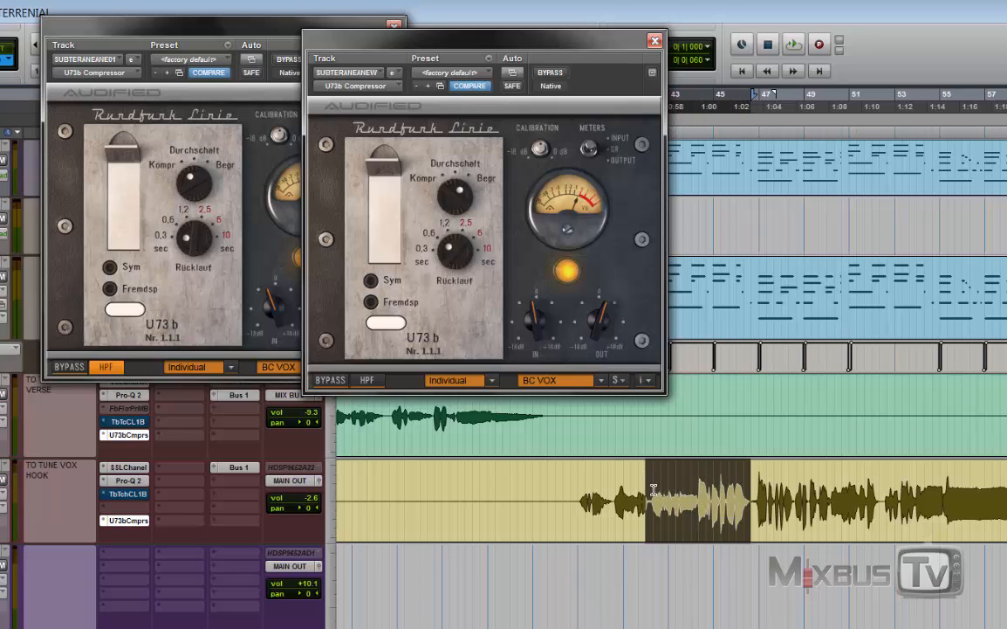
left_click_drag(653, 490, 755, 478)
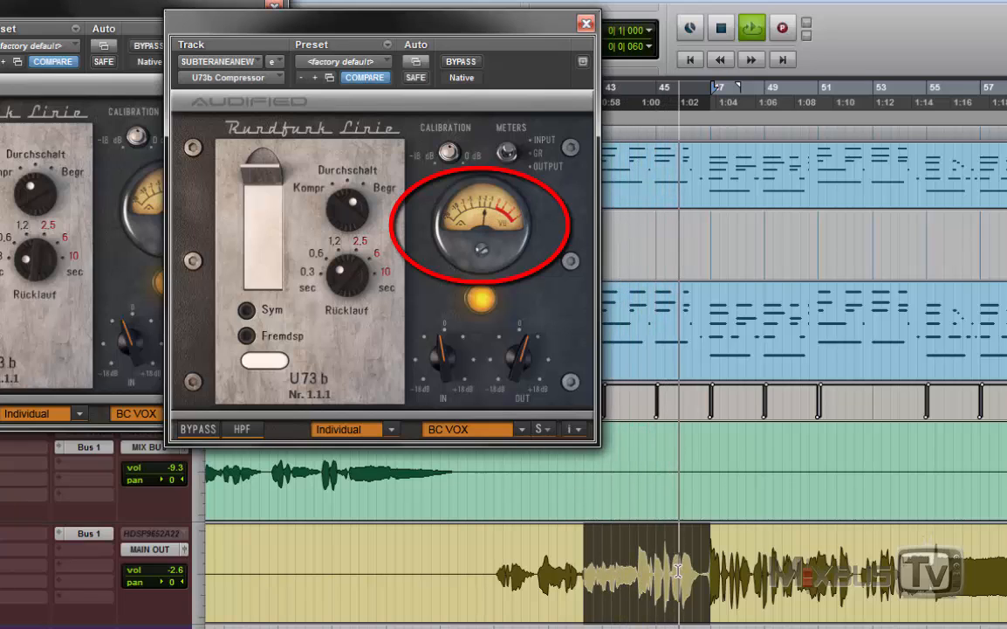
left_click(494, 567, "shift")
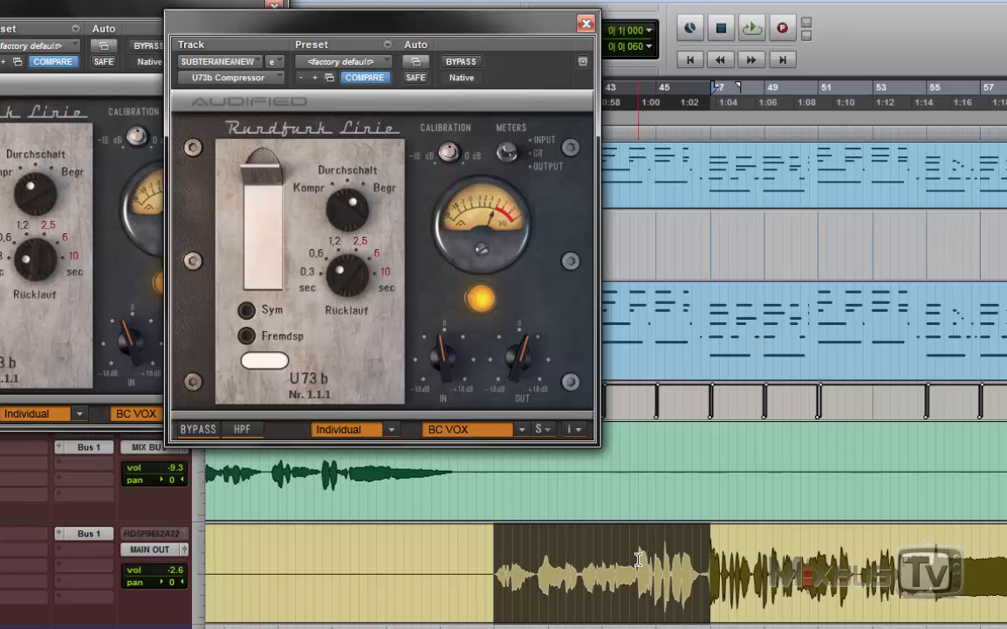
left_click_drag(638, 554, 691, 554)
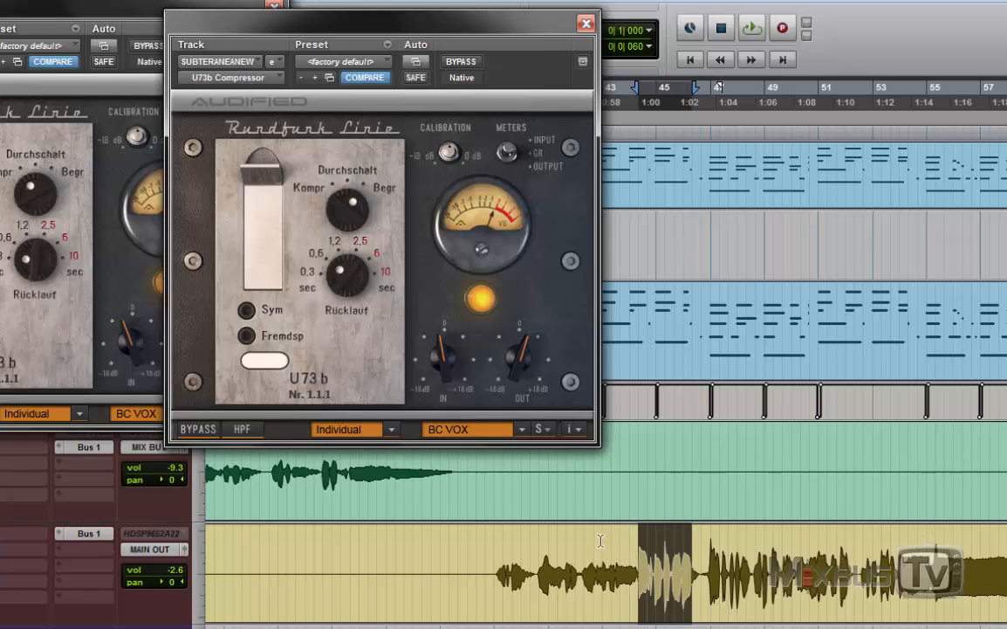
left_click_drag(493, 552, 764, 556)
key("space")
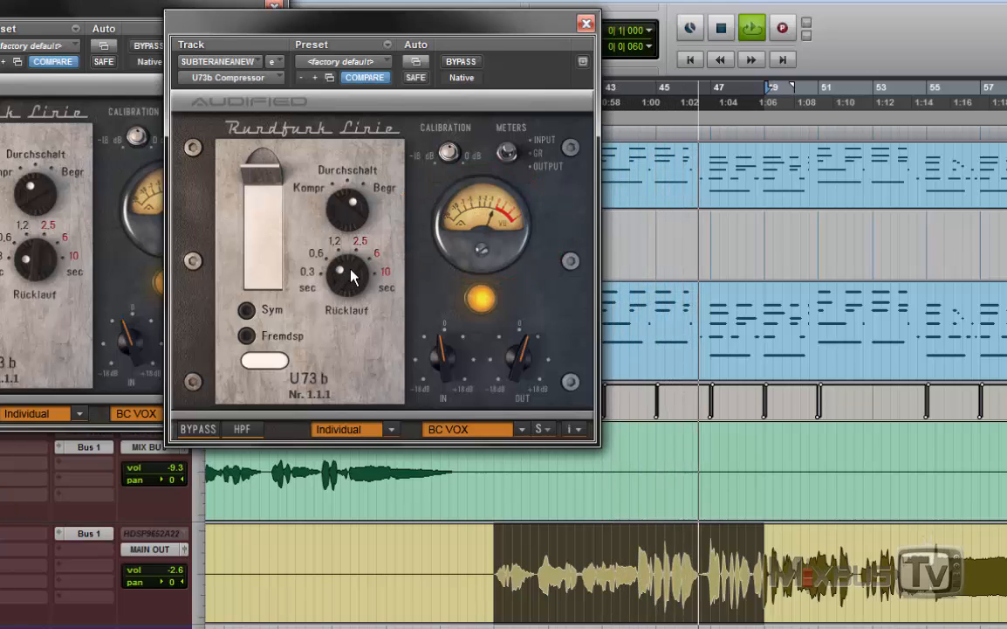
key("space")
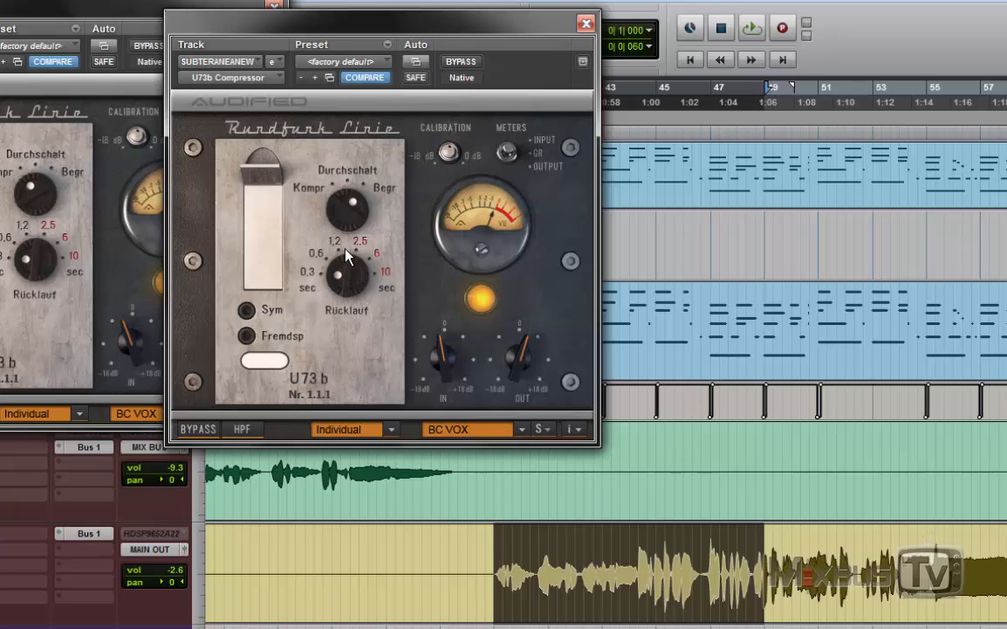
Turn the hook compressor's Durchschalt back toward Kompr and enable the high-pass filter.
left_click_drag(342, 213, 340, 240)
left_click_drag(343, 218, 327, 164)
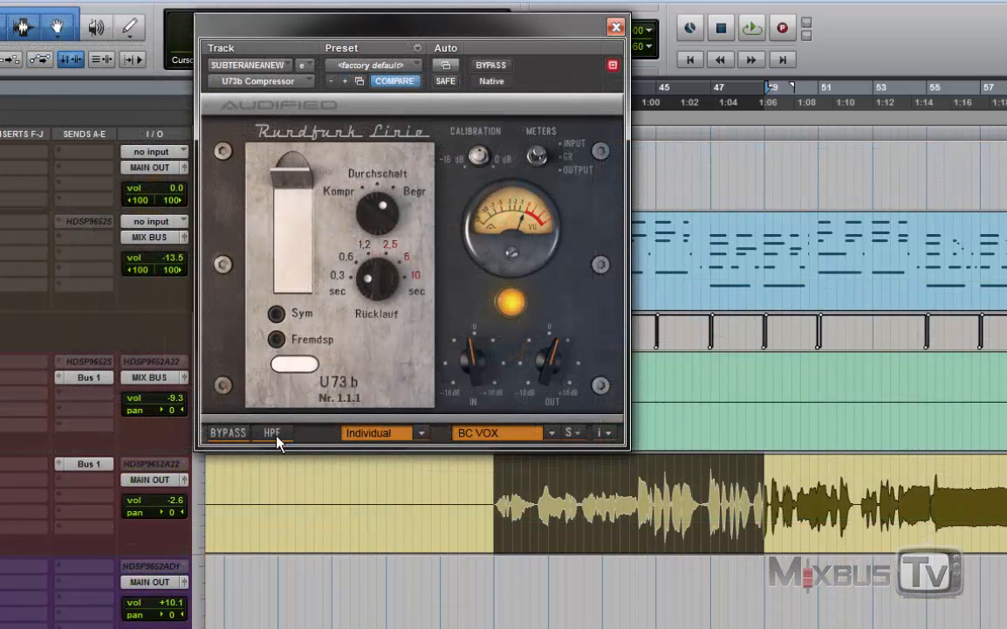
left_click(360, 225)
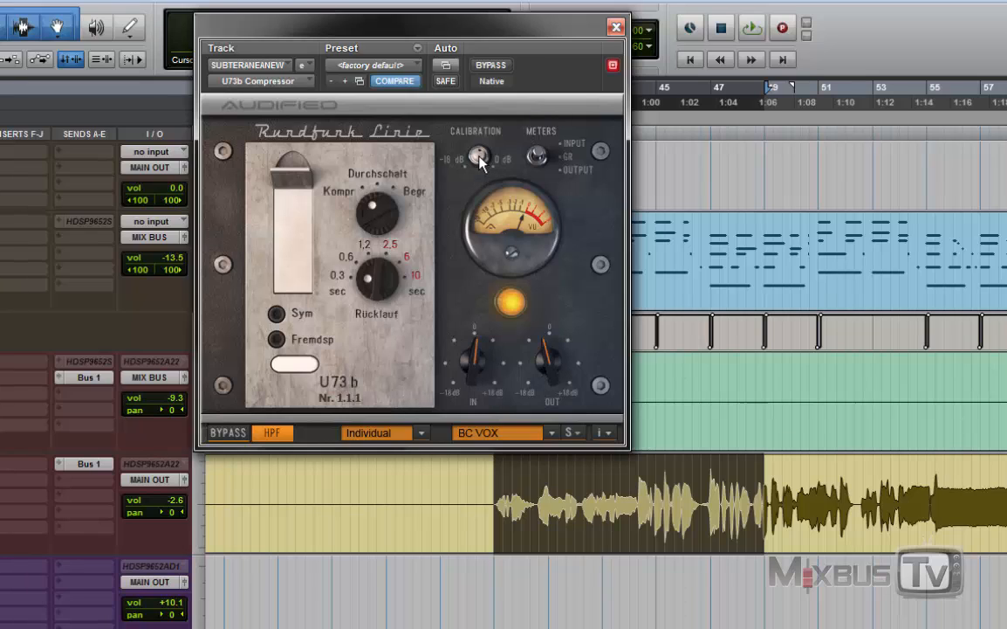
Try the hook compressor's CALIBRATION knob and switch METERS to INPUT.
mouse_move(479, 162)
left_mouse_down()
mouse_move(493, 121)
mouse_move(463, 157)
mouse_move(471, 146)
left_mouse_up()
left_click_drag(539, 155, 543, 115)
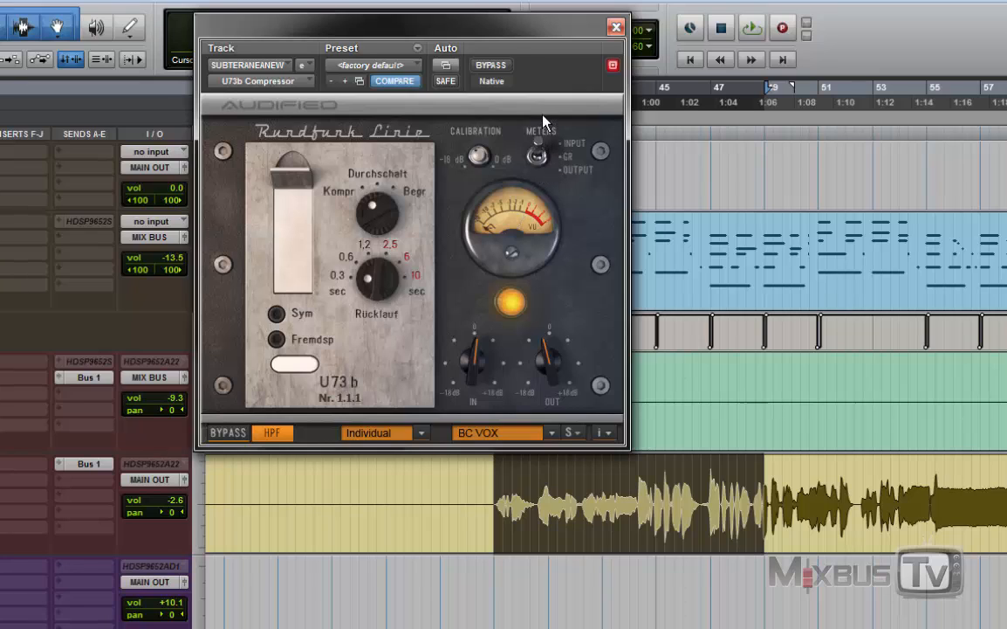